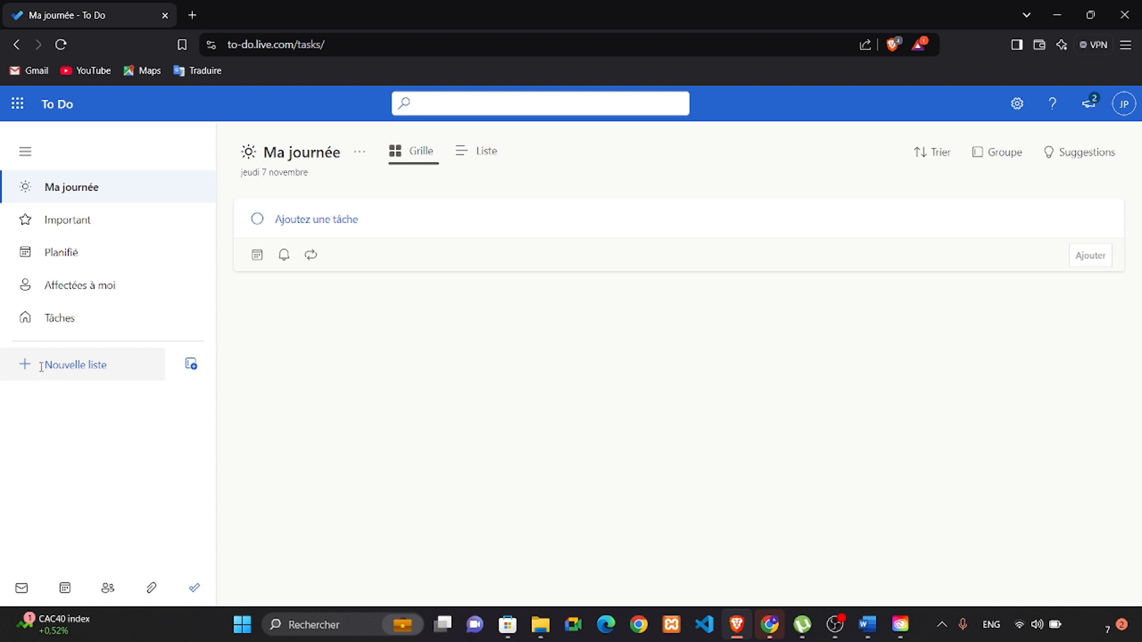
Step: Enter Travail as the name of a new list
left_click(86, 365)
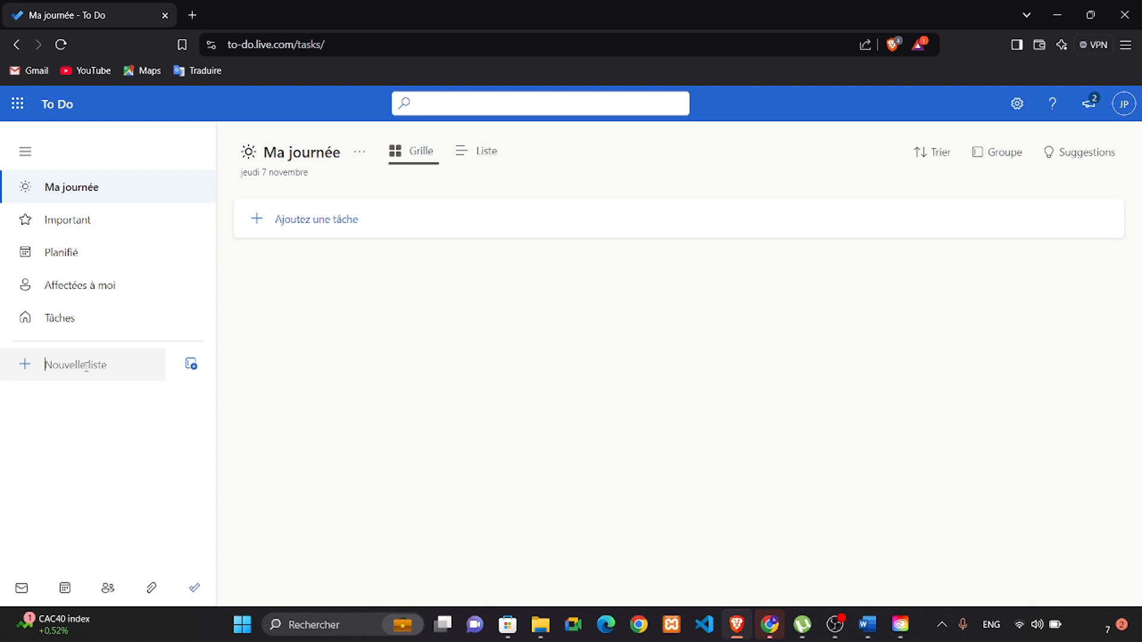
type("Travail")
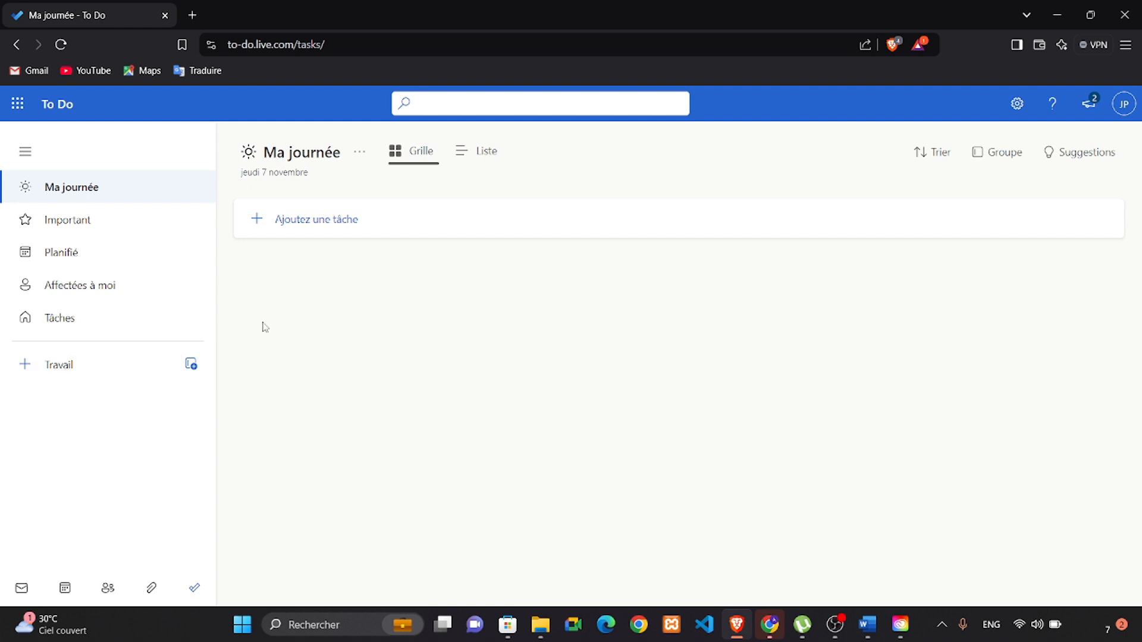
Step: Add the task "exposition" to Ma journée, due today (Aujourd'hui) with a reminder at 18:00 today
left_click(316, 222)
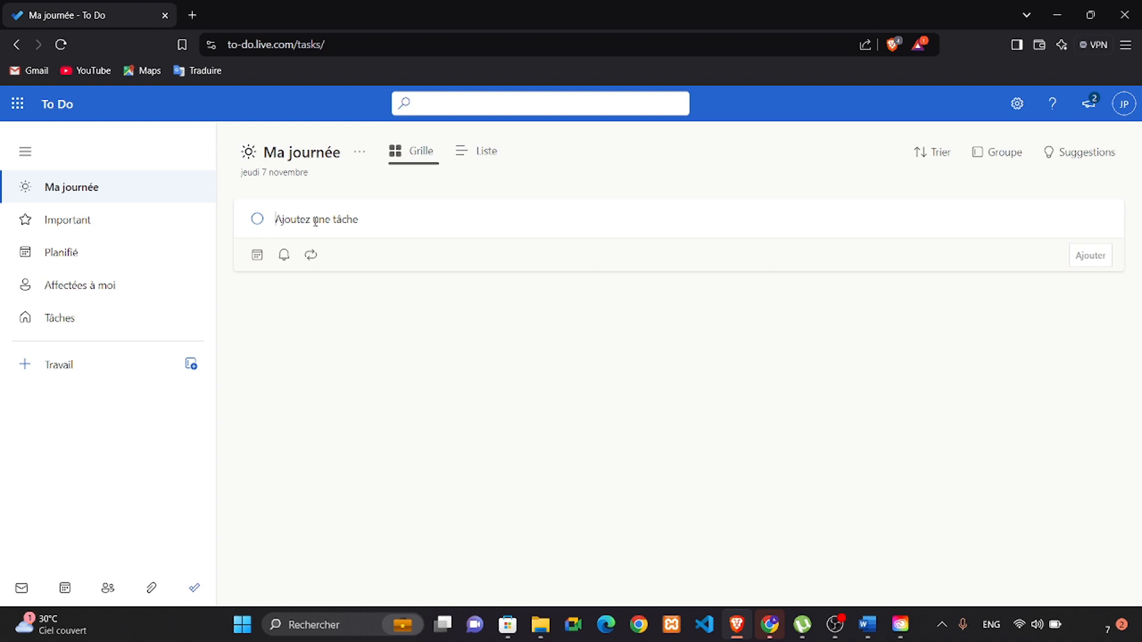
type("exposition")
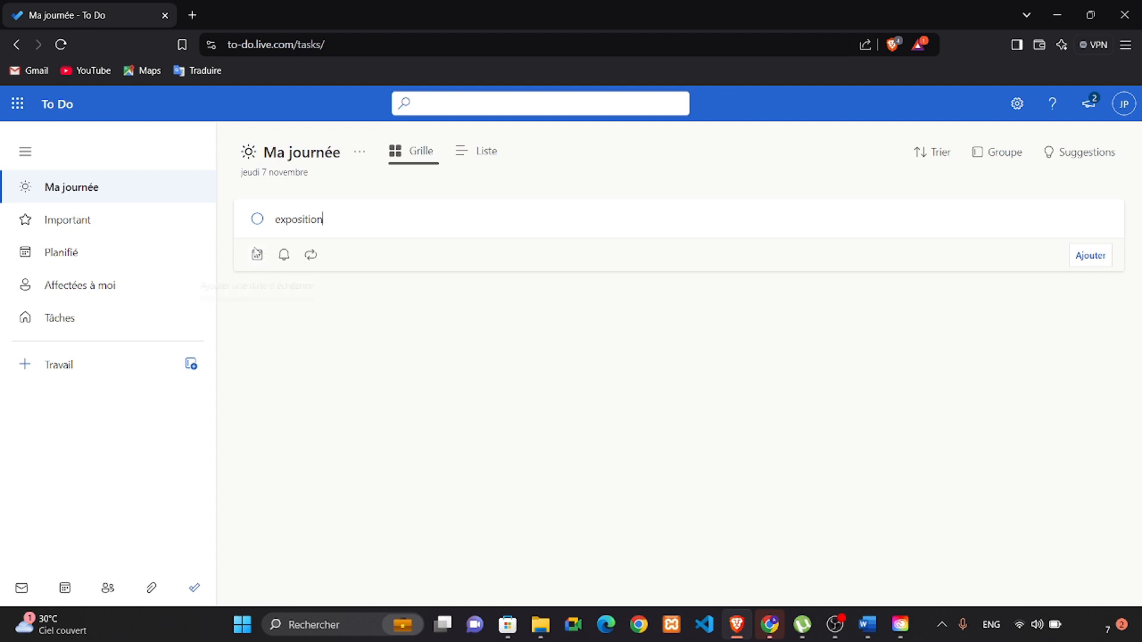
left_click(257, 260)
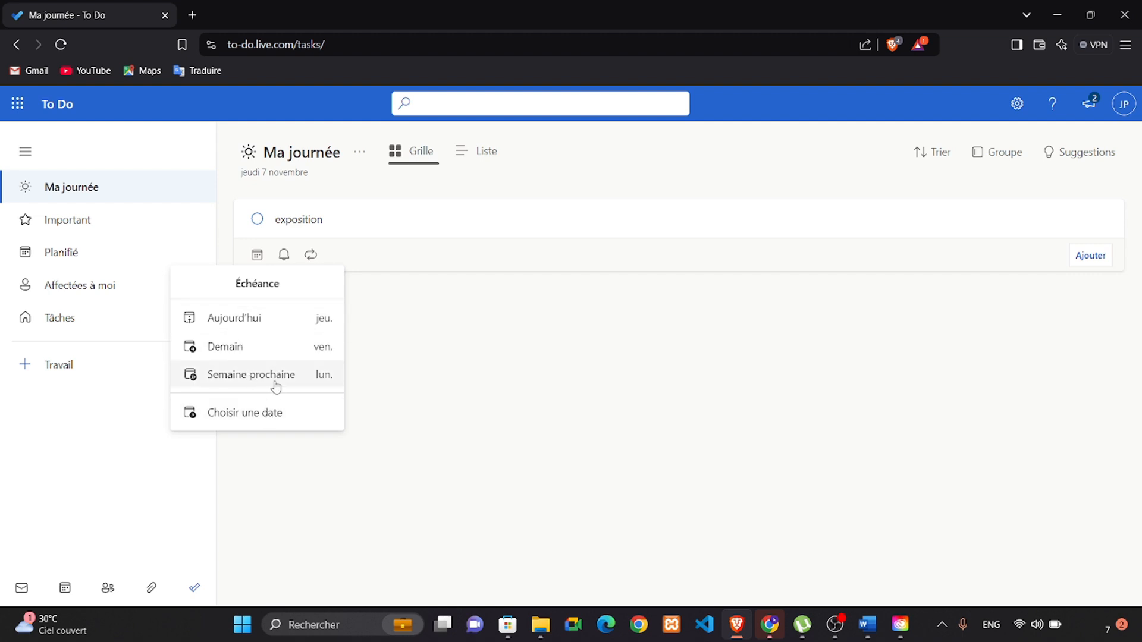
left_click(275, 328)
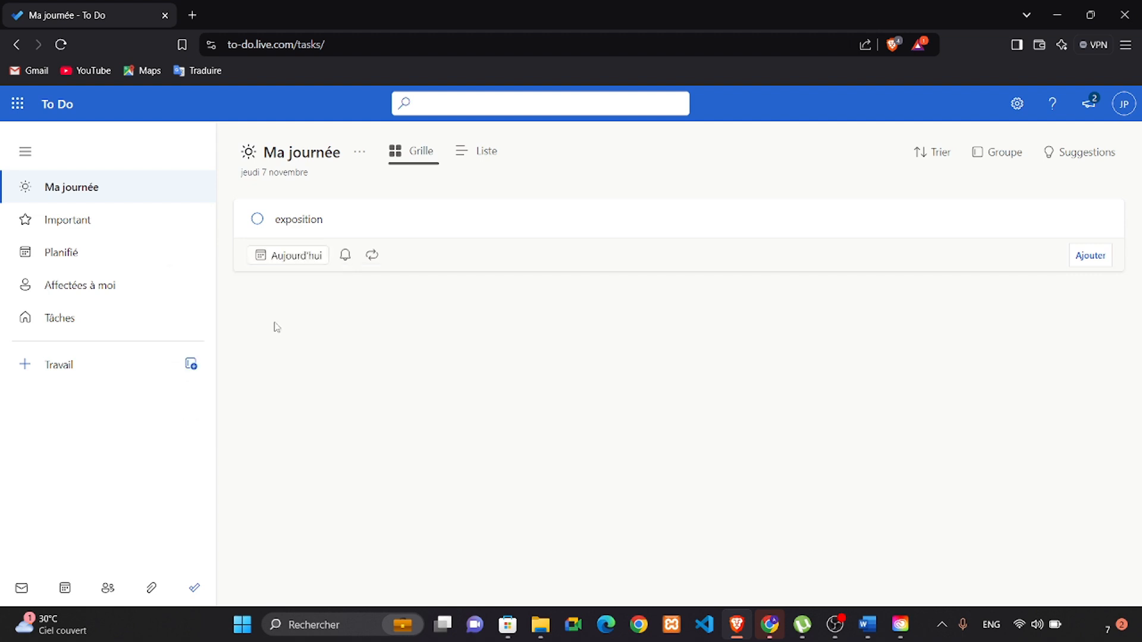
left_click(345, 255)
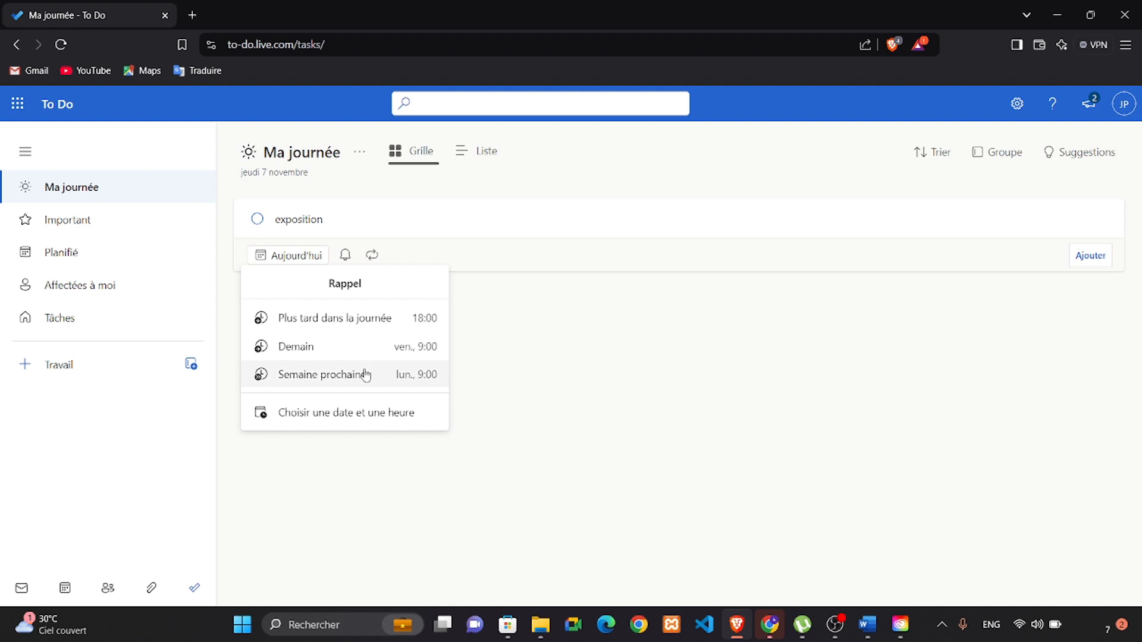
left_click(492, 303)
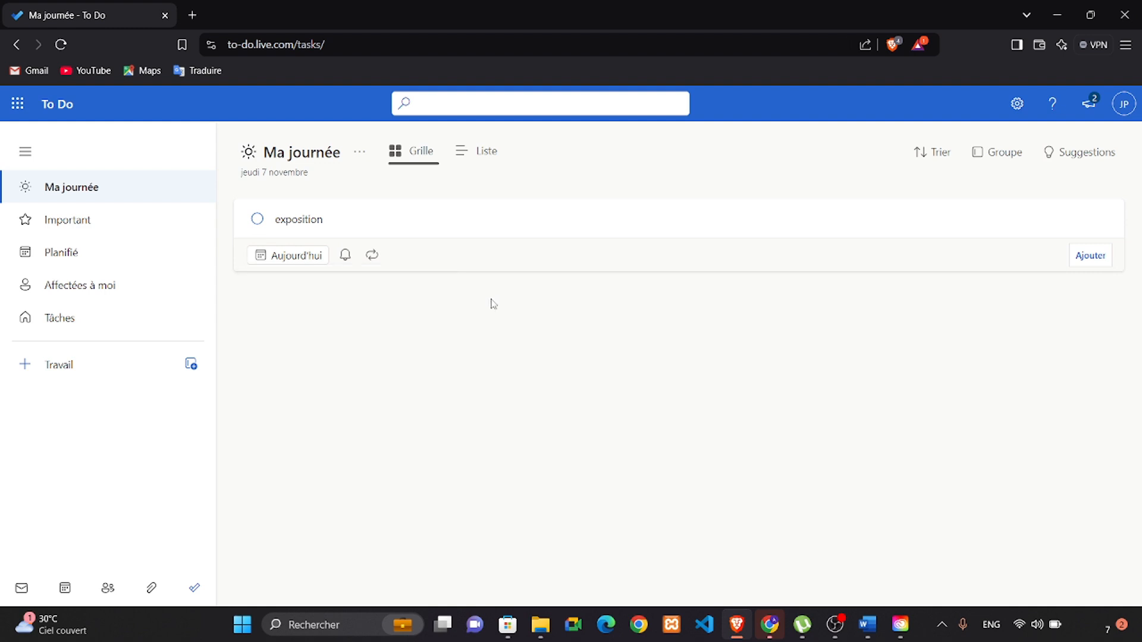
left_click(347, 256)
left_click(355, 321)
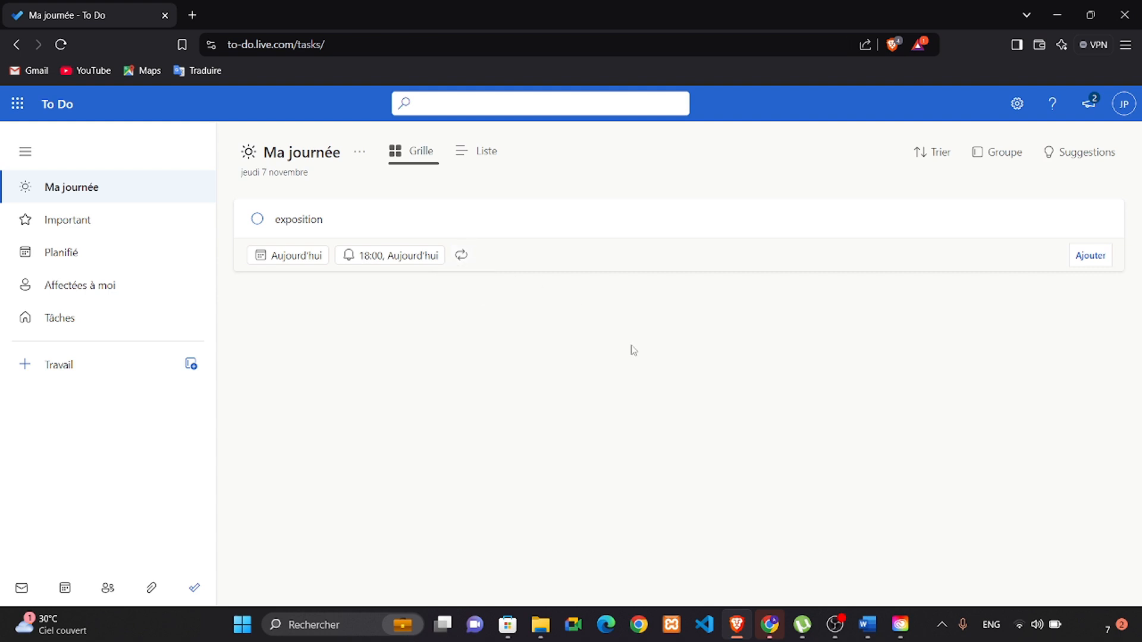
left_click(1091, 257)
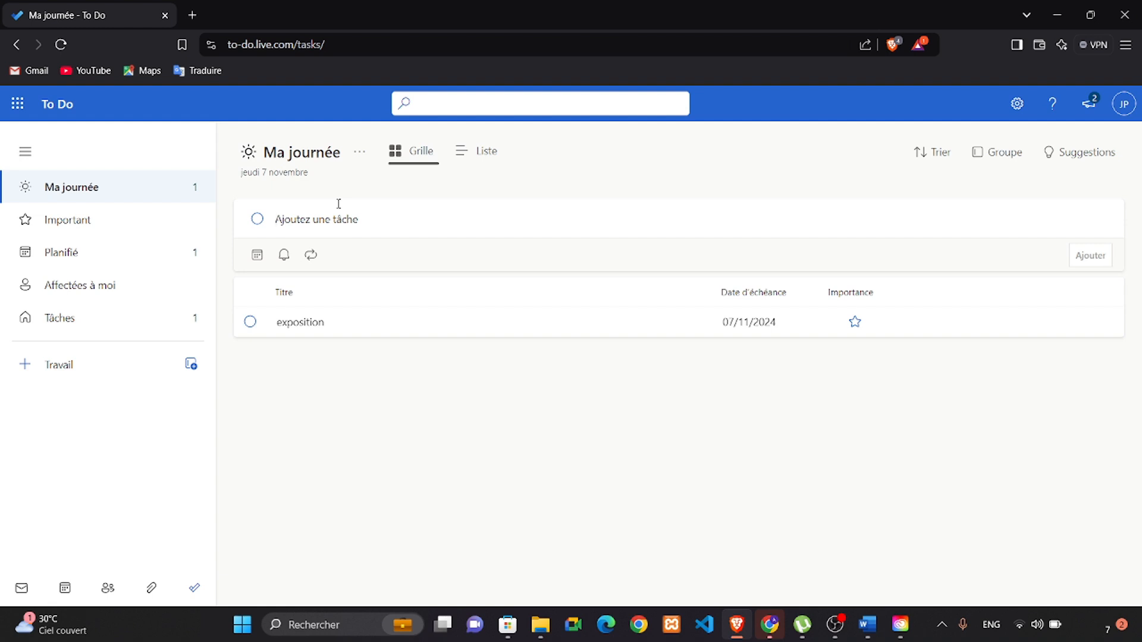
Step: Add the task "rdv avec dentiste" to Ma journée, due tomorrow (Demain) with a reminder at 18:00 today
type("rdv avec dentiste")
left_click(257, 254)
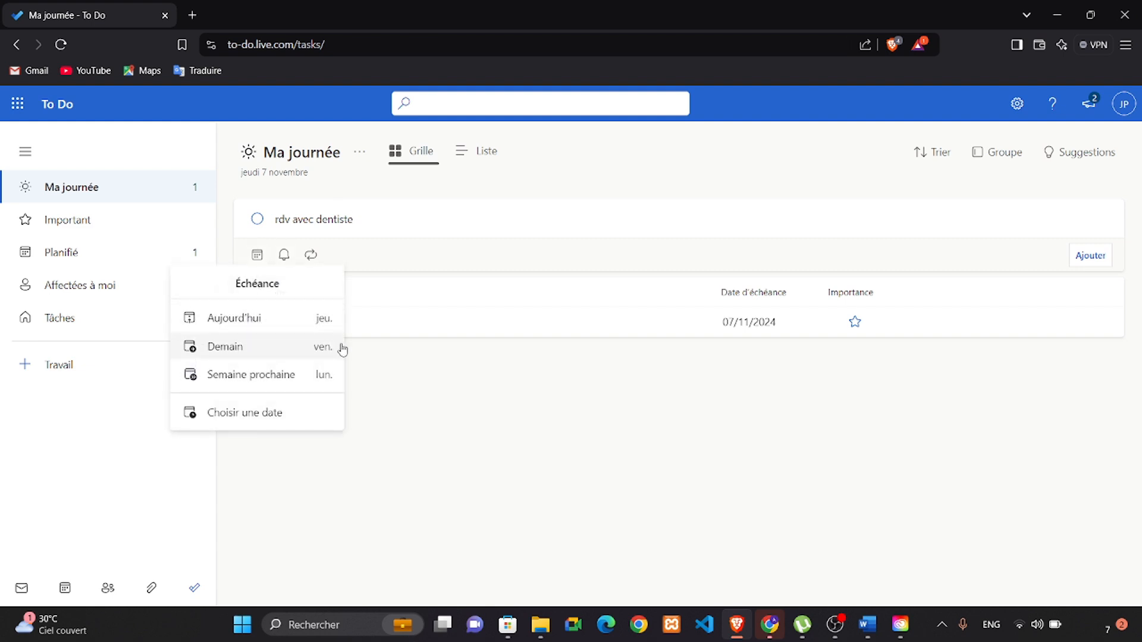
left_click(285, 350)
left_click(329, 258)
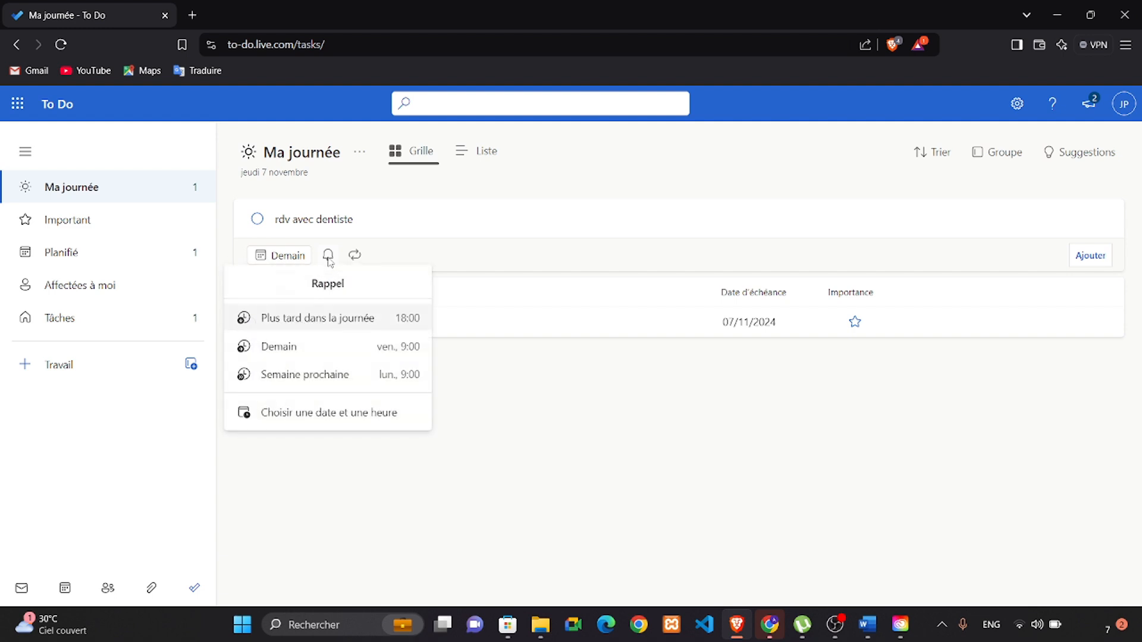
left_click(326, 320)
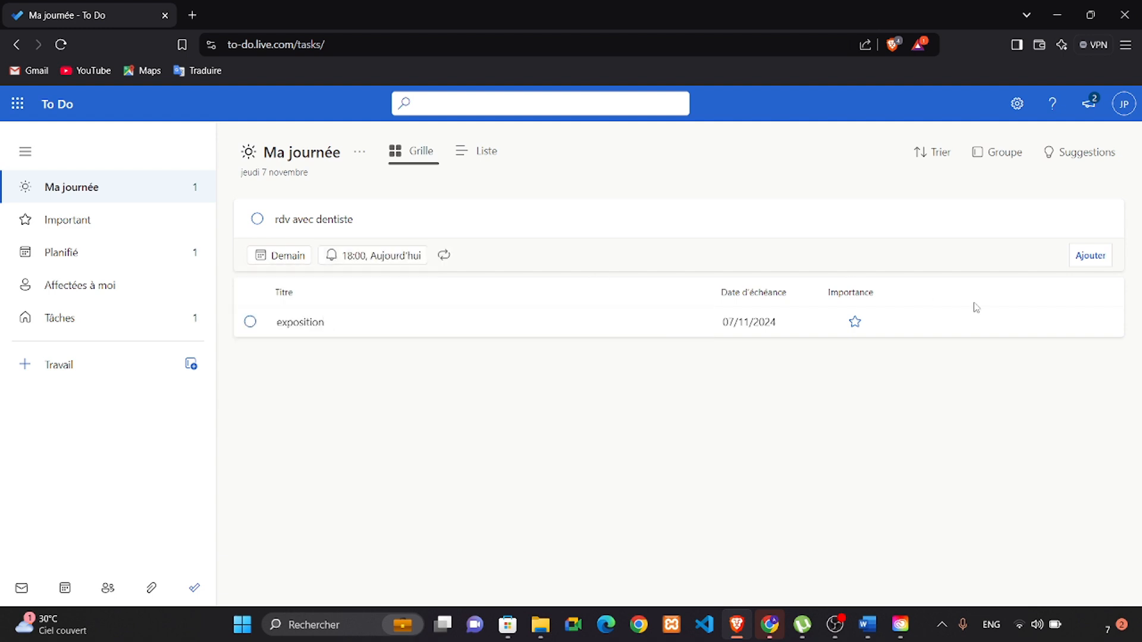
left_click(1099, 256)
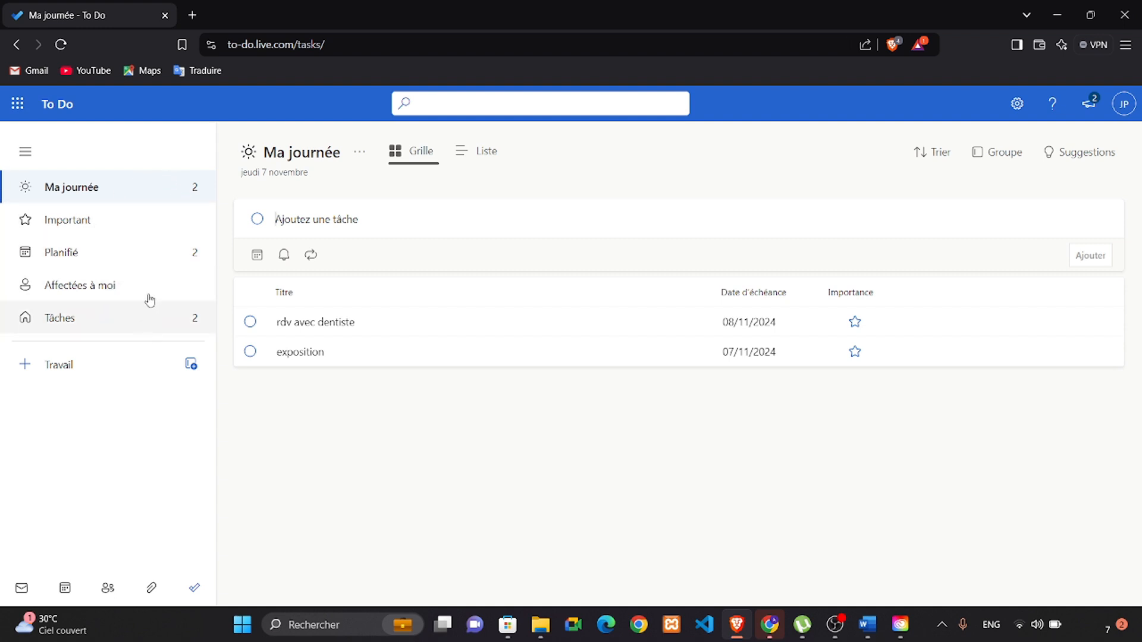
Step: Review the tasks grouped by due date in the Planifié list and collapse the Demain group
left_click(159, 257)
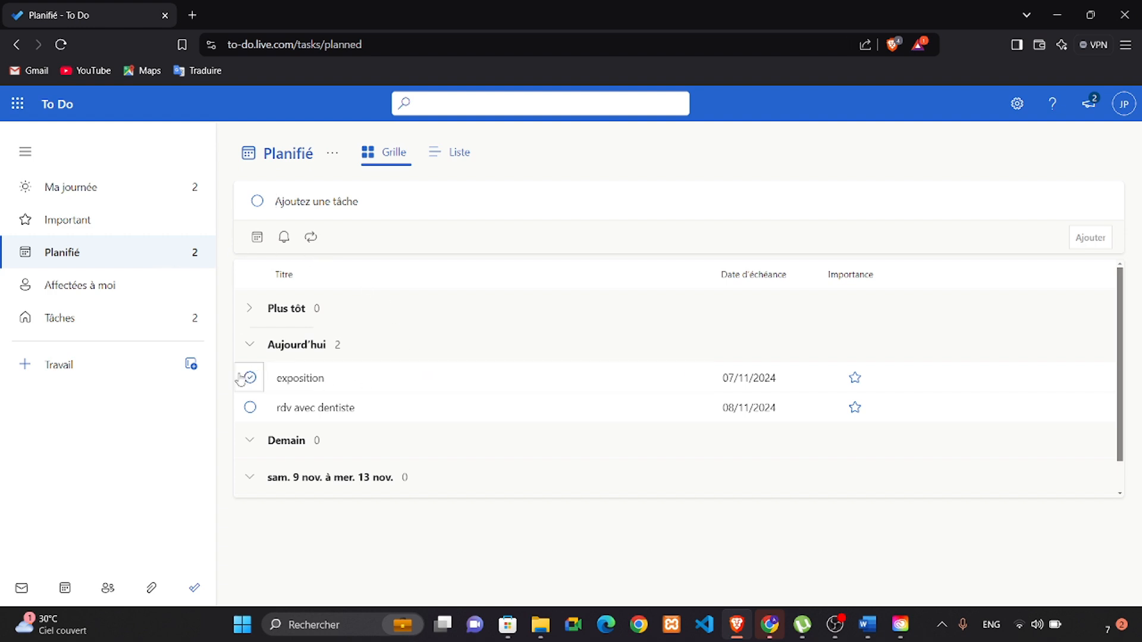
left_click(255, 355)
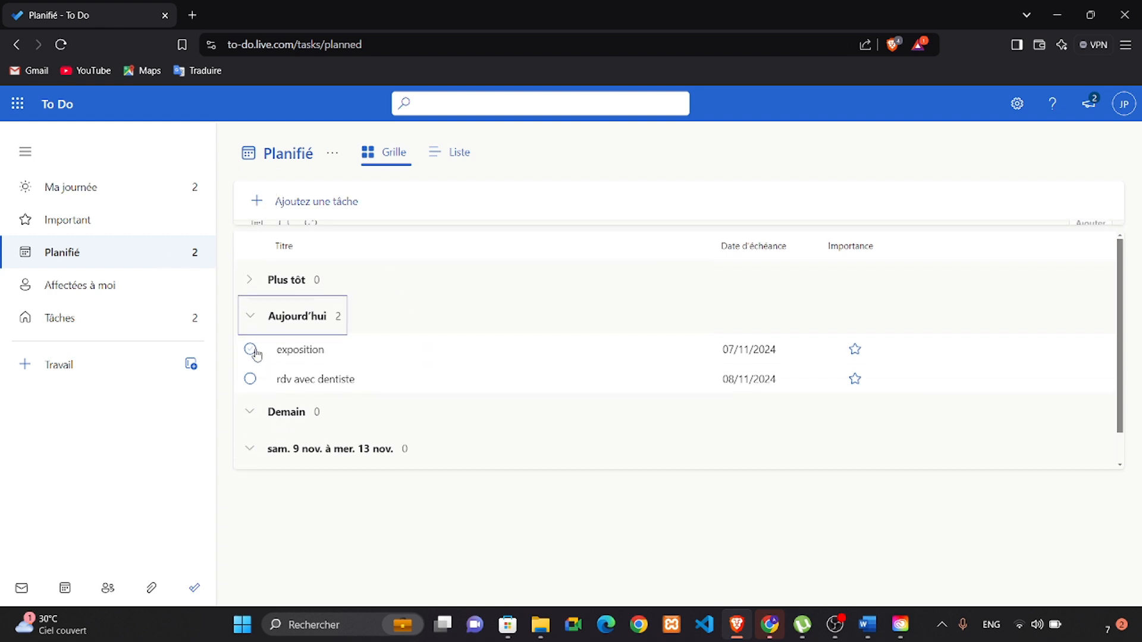
left_click(252, 415)
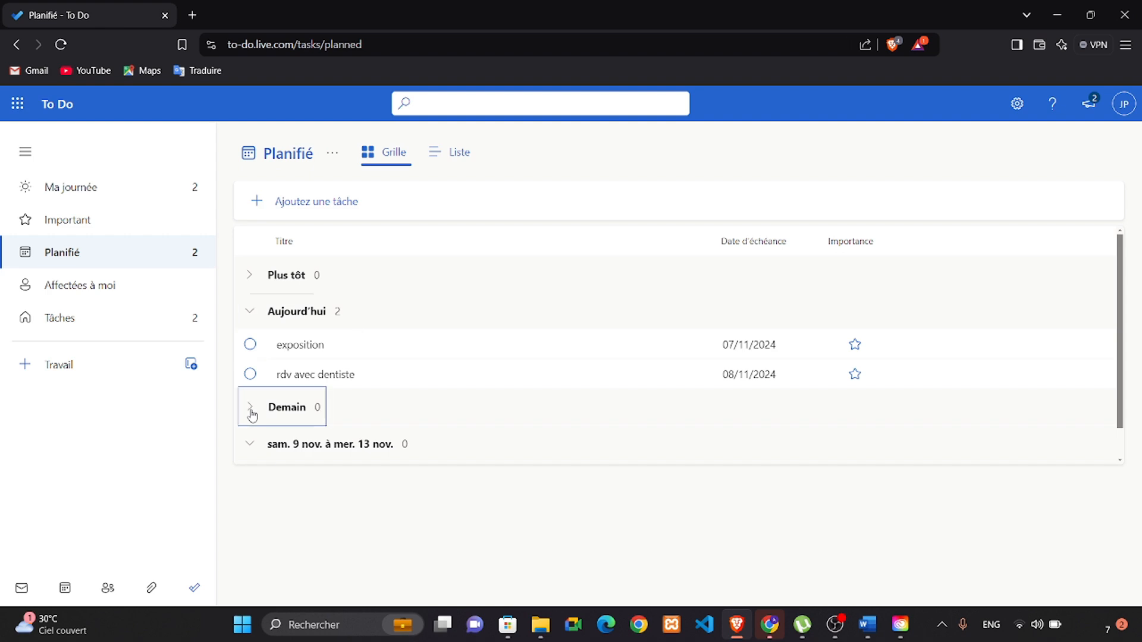
Step: Mark the exposition task as important in the Tâches list
left_click(152, 332)
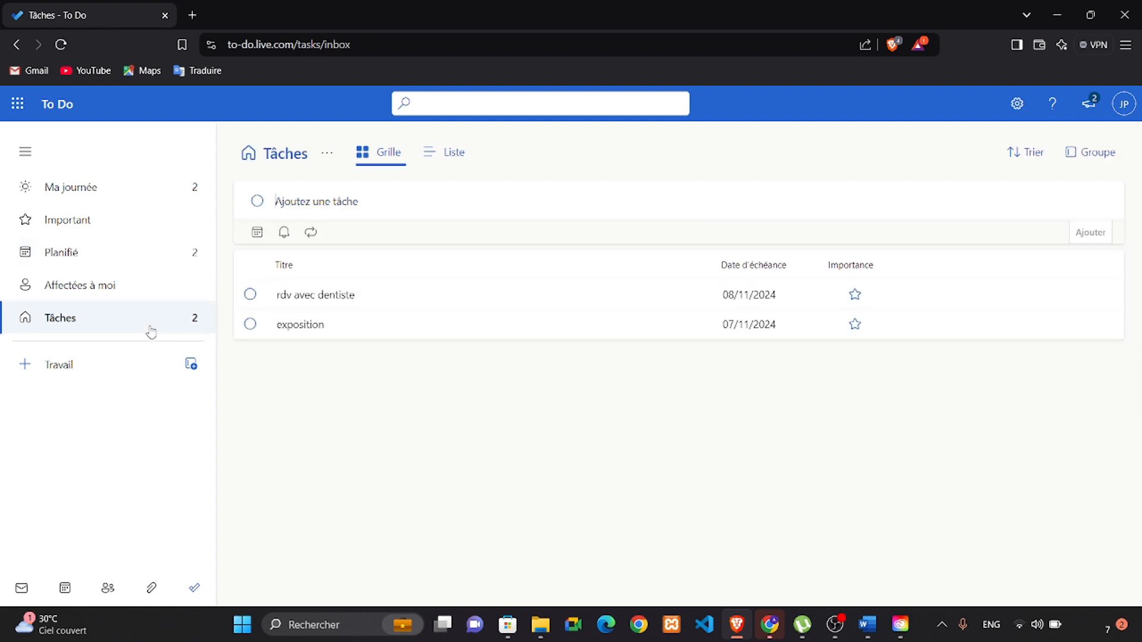
left_click(455, 489)
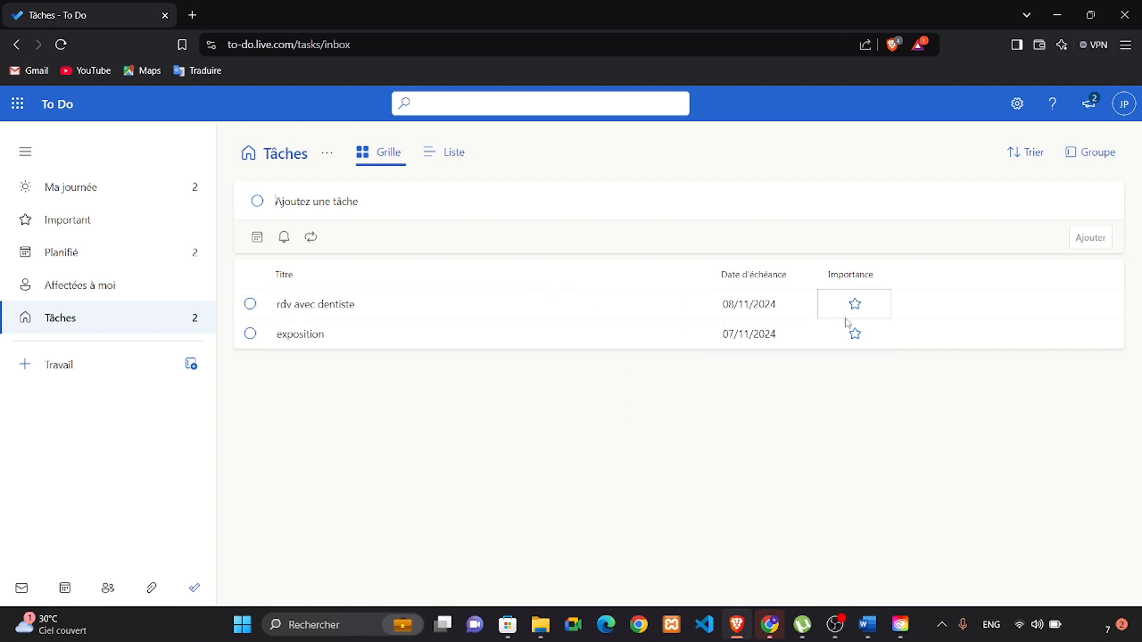
left_click(855, 334)
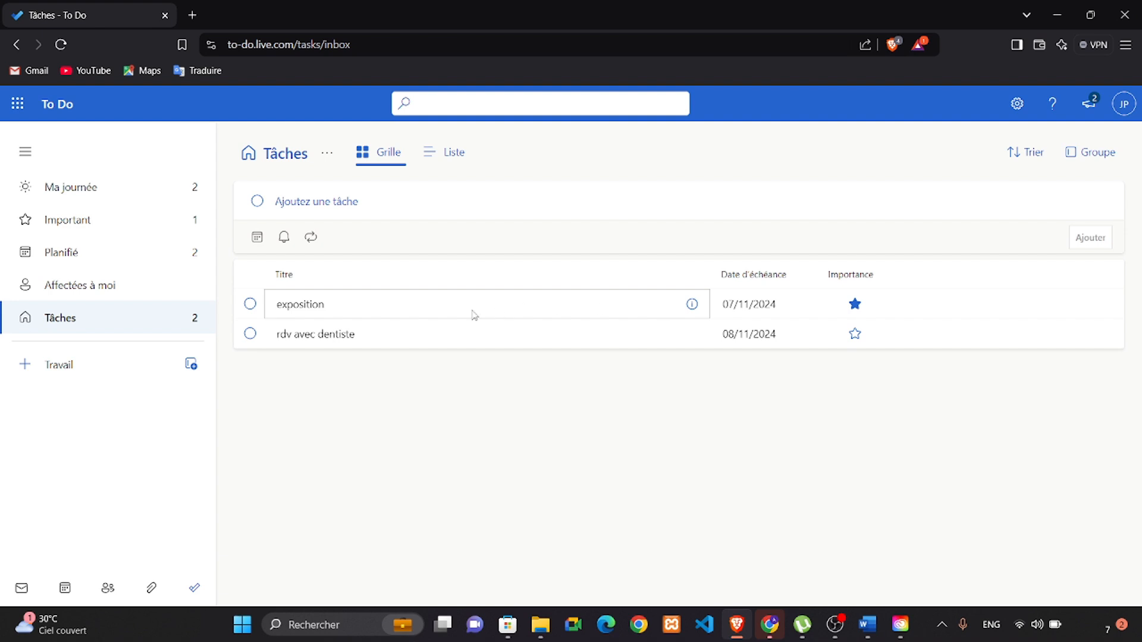
Step: Assign Catégorie Bleu and Catégorie Jaune to the rdv avec dentiste task in its details
left_click(476, 274)
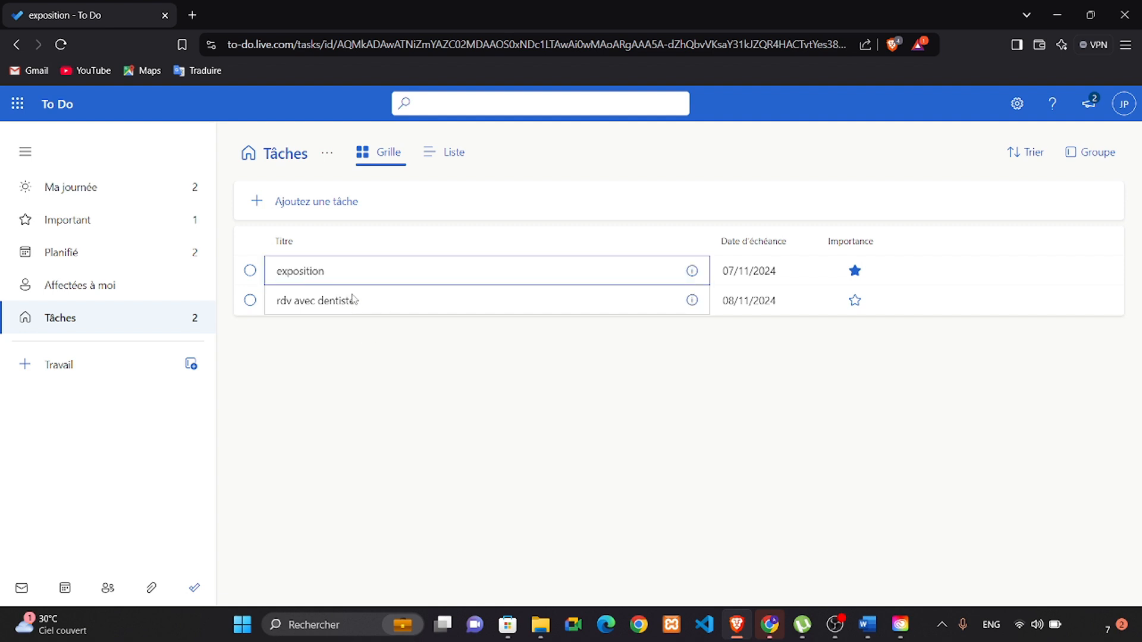
left_click(431, 294)
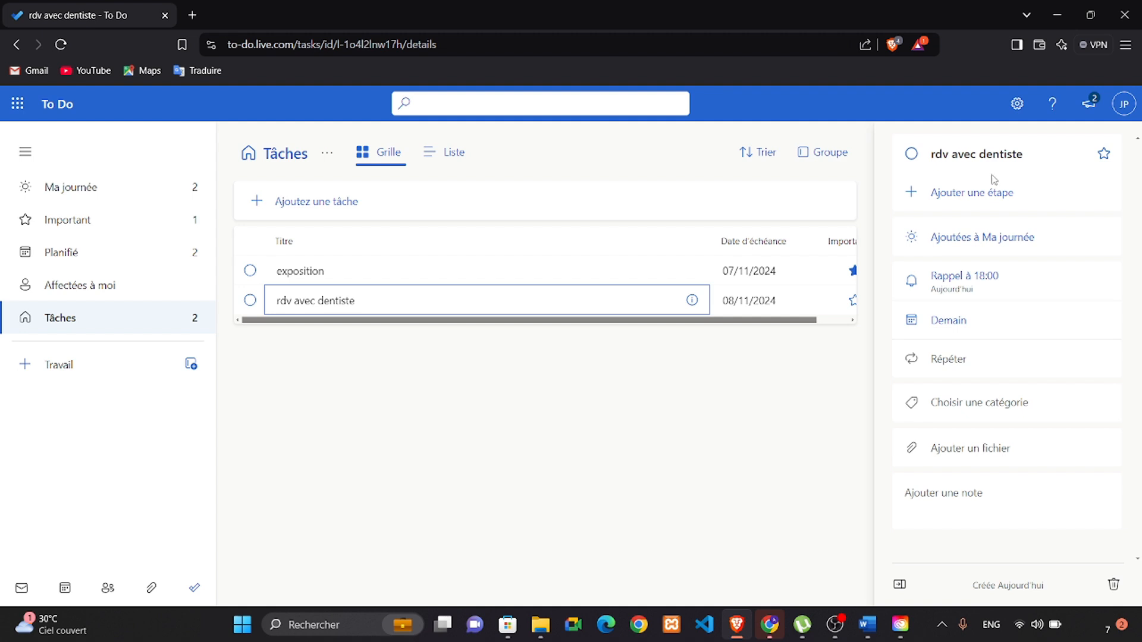
left_click(970, 197)
left_click(989, 406)
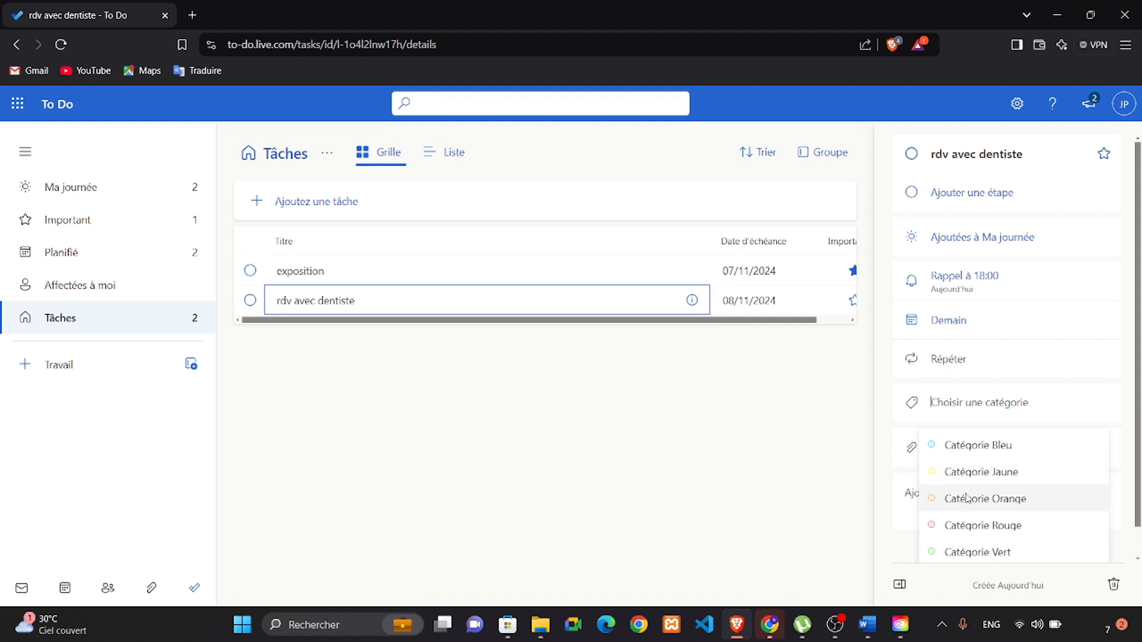
left_click(971, 455)
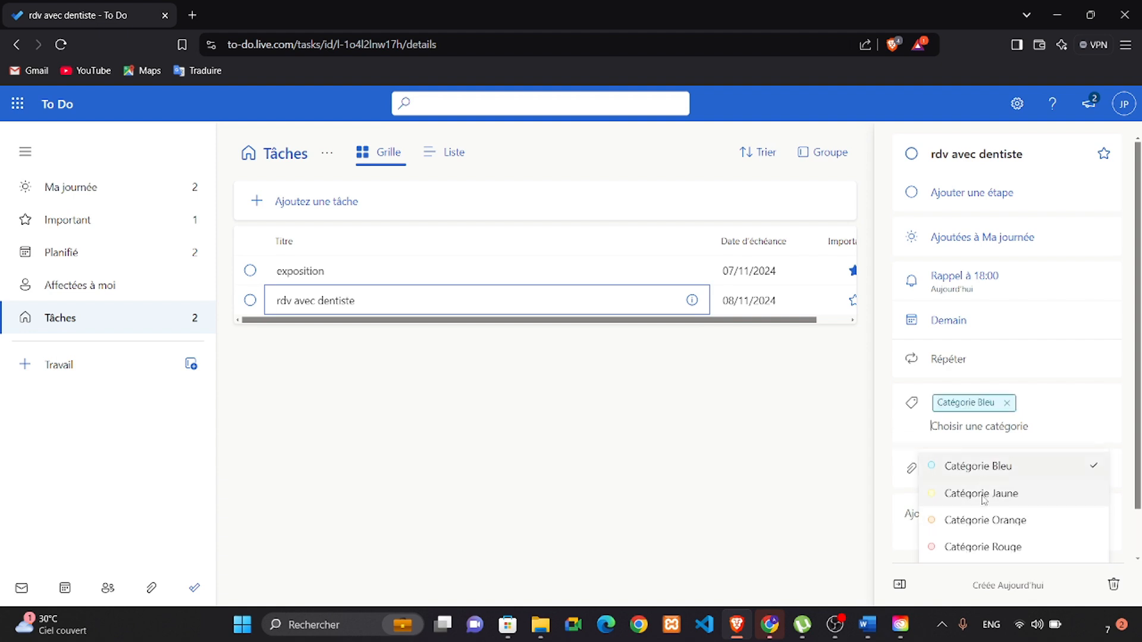
left_click(982, 493)
left_click(831, 473)
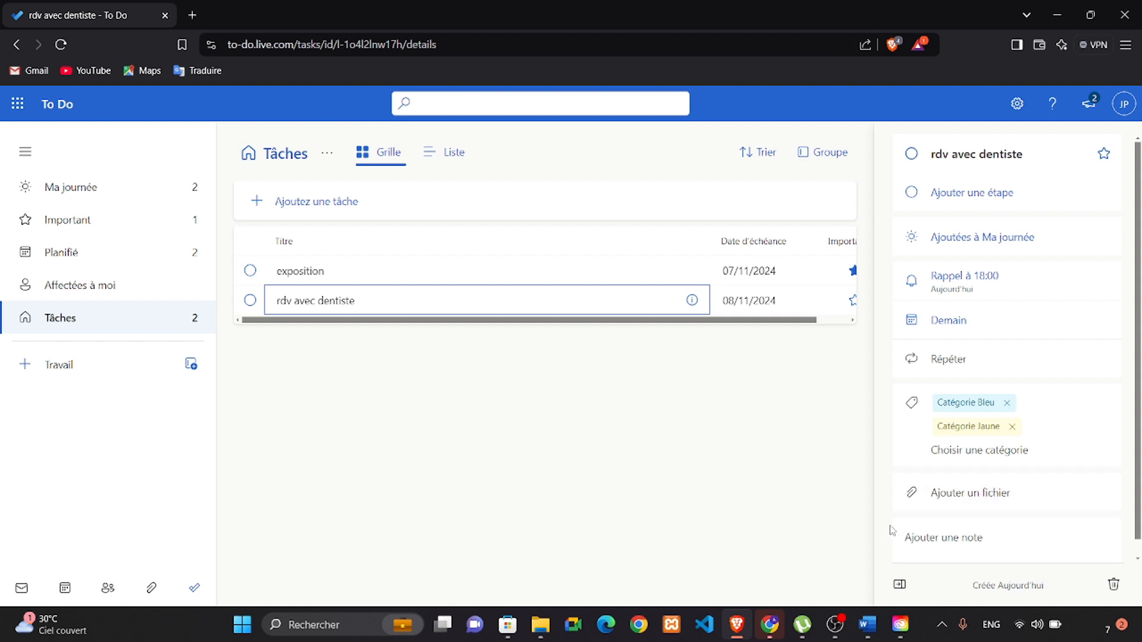
scroll(978, 367, "down", 1)
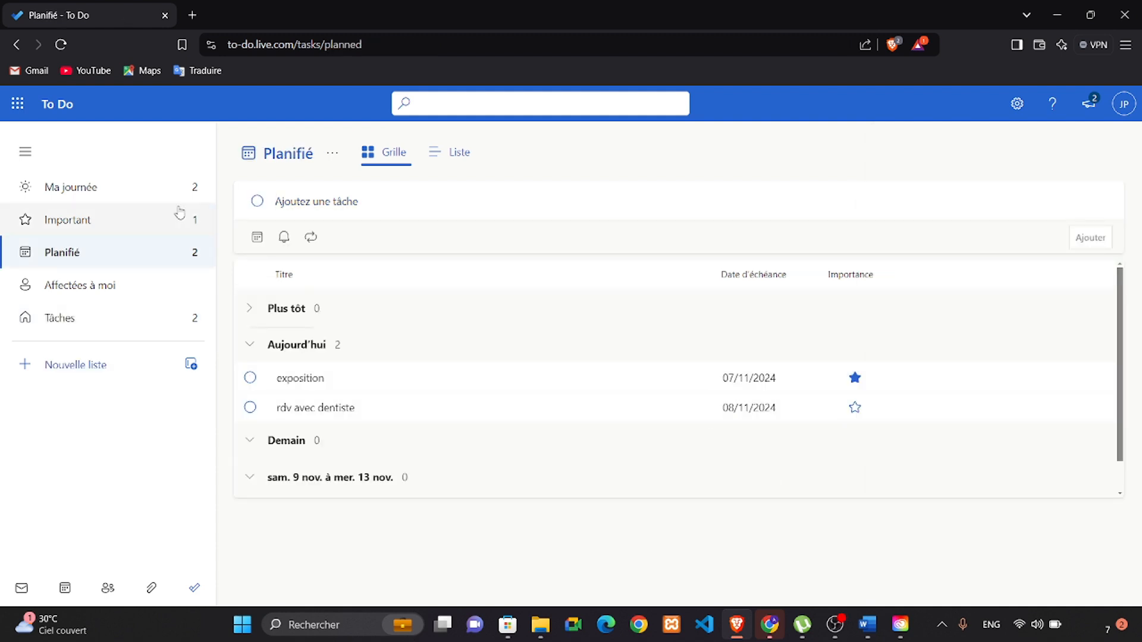
Step: In Ma journée, mark the rdv avec dentiste task as completed, and restore it from the Terminées group to the active tasks
left_click(134, 199)
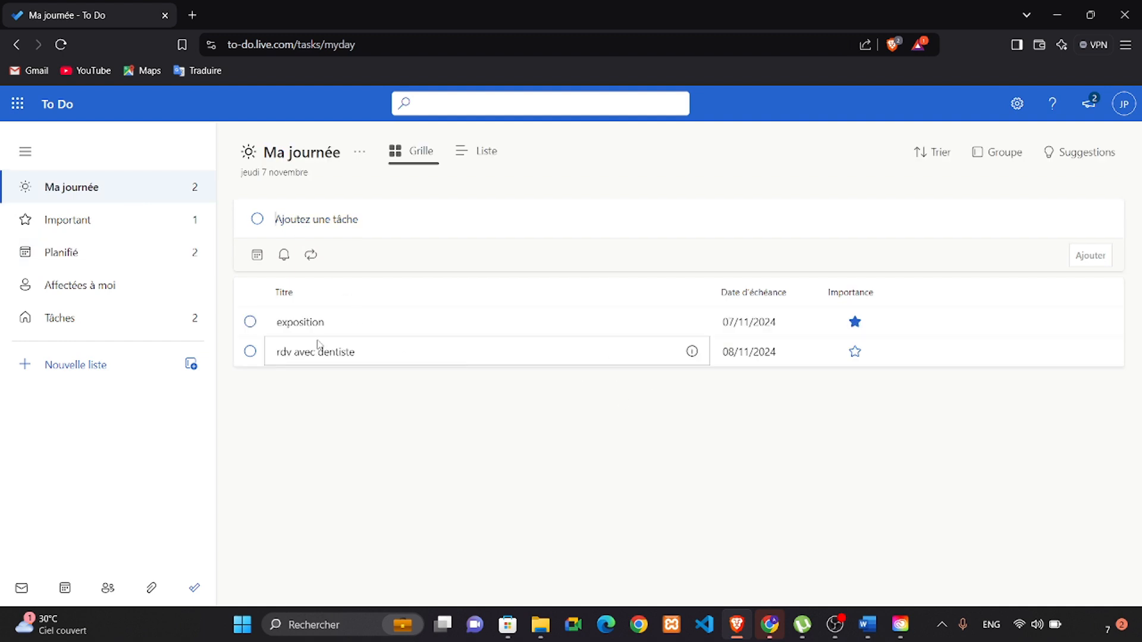
left_click(250, 353)
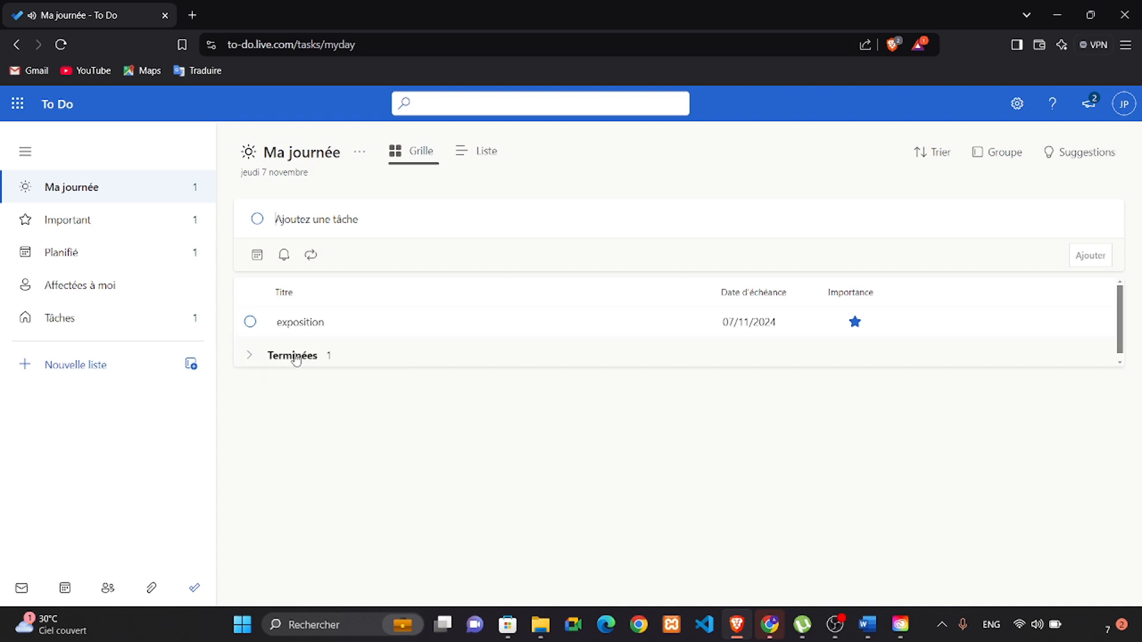
left_click(248, 361)
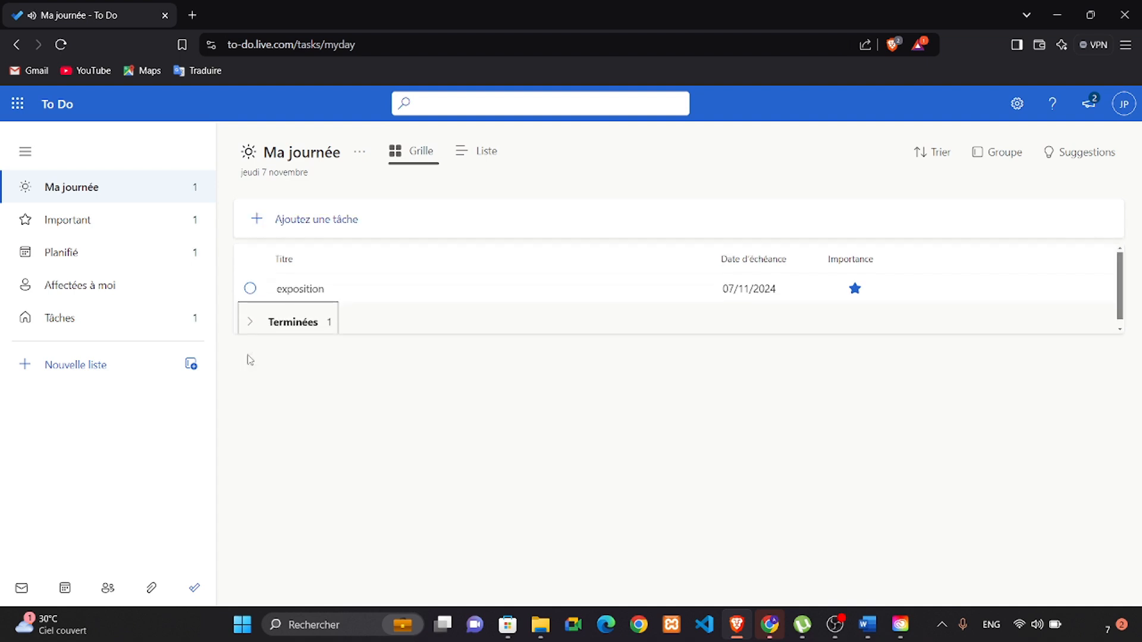
left_click(252, 323)
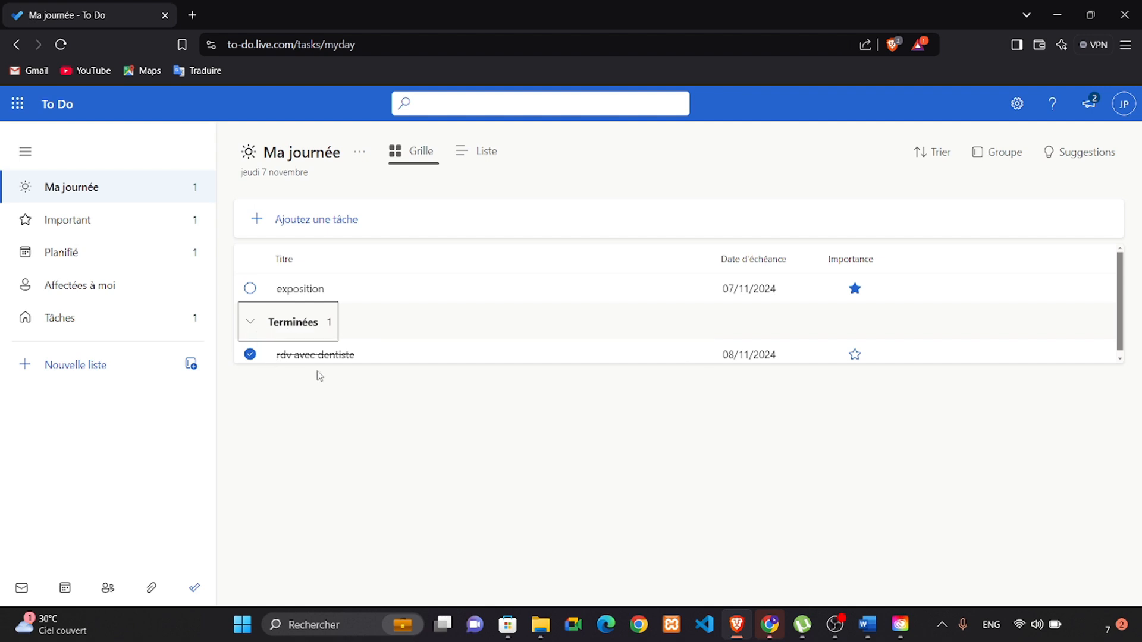
left_click(250, 355)
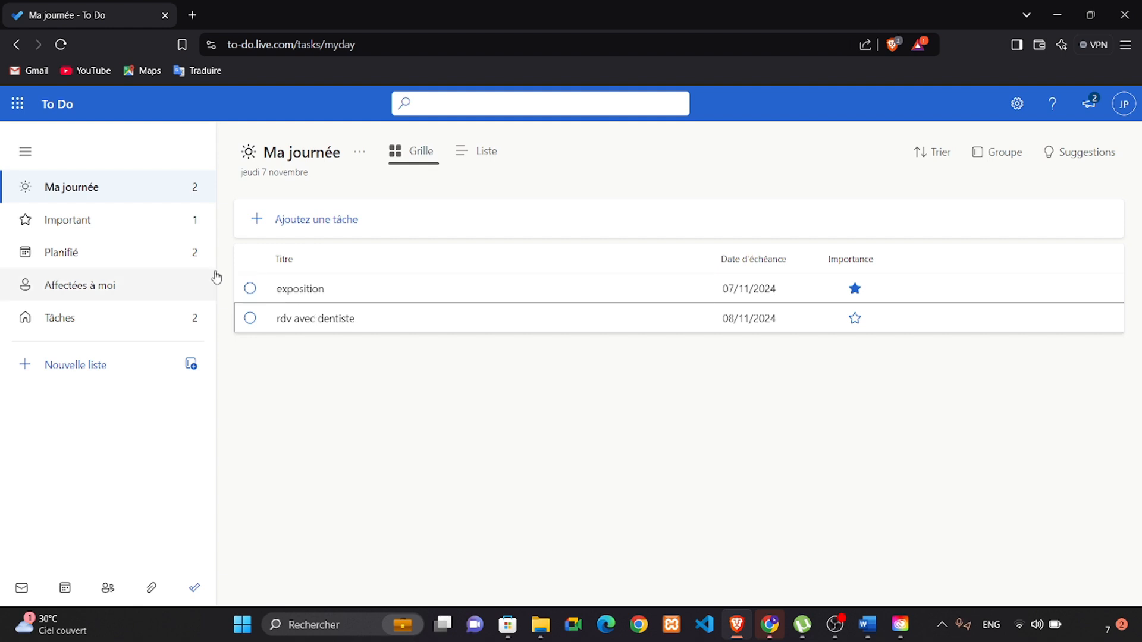
Step: View the due date calendar of the exposition task and close it without choosing another date
left_click(806, 290)
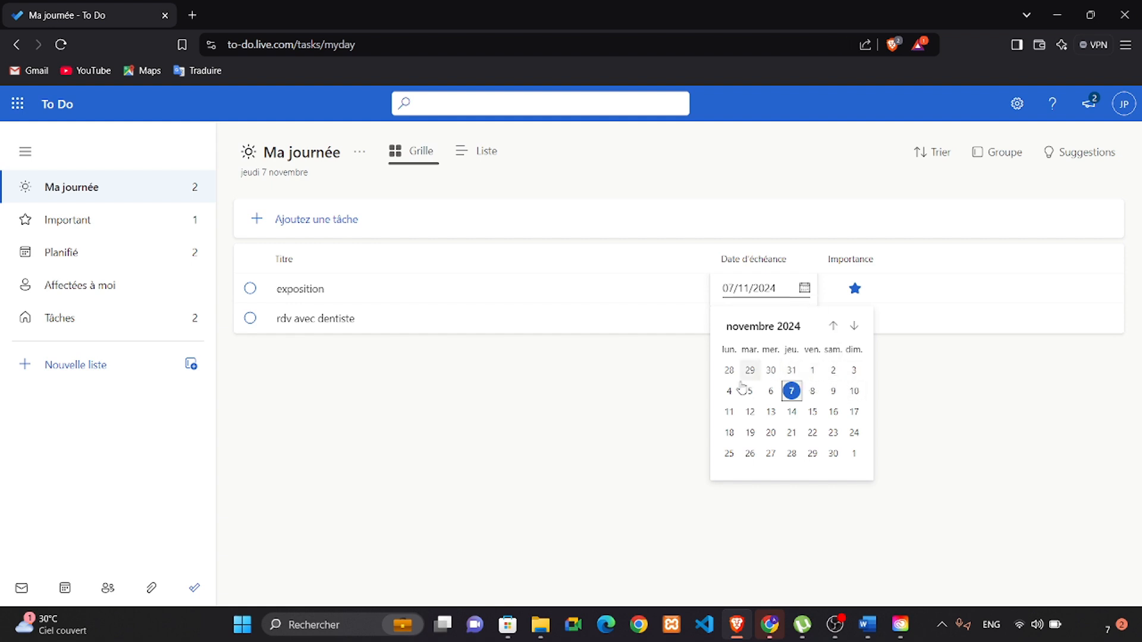
left_click(548, 428)
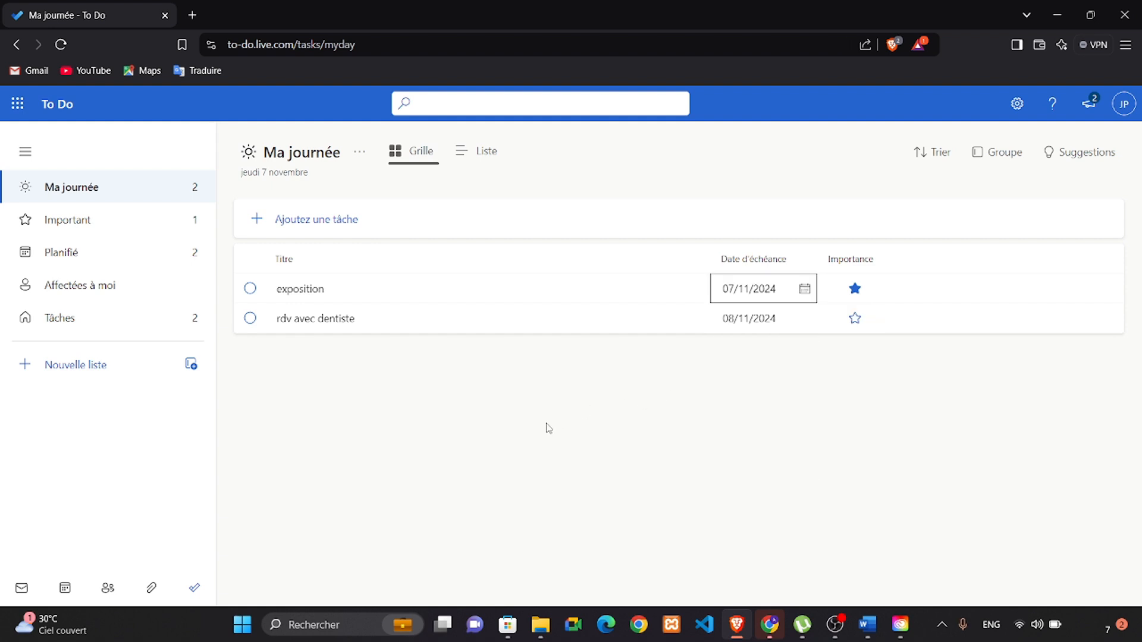